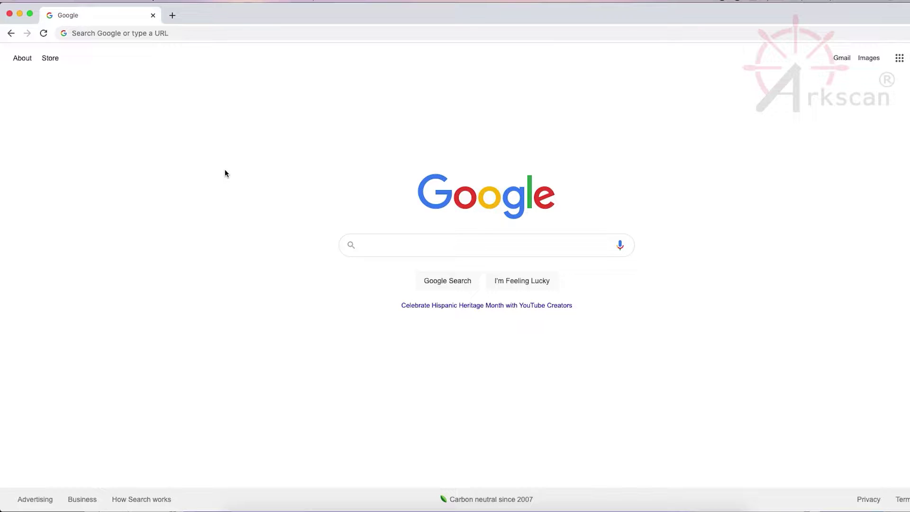
# Step: Load arkscan.com/app in Chrome to bring up the Arkscan Label Printer Tool
pyautogui.click(232, 33)
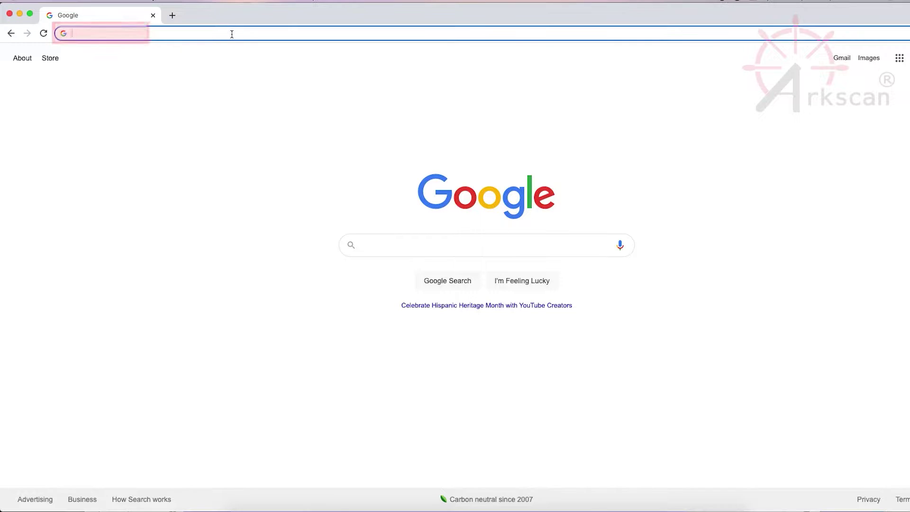
pyautogui.write('arkscan')
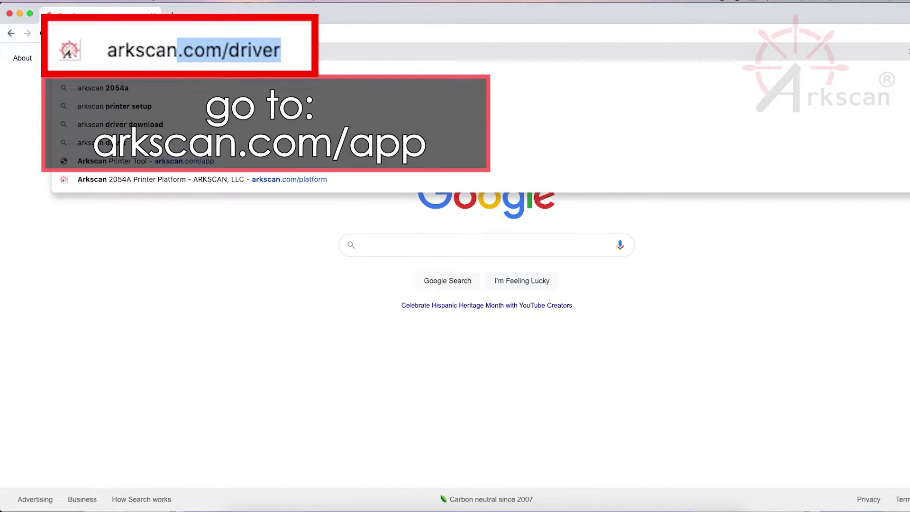
pyautogui.write('.com/')
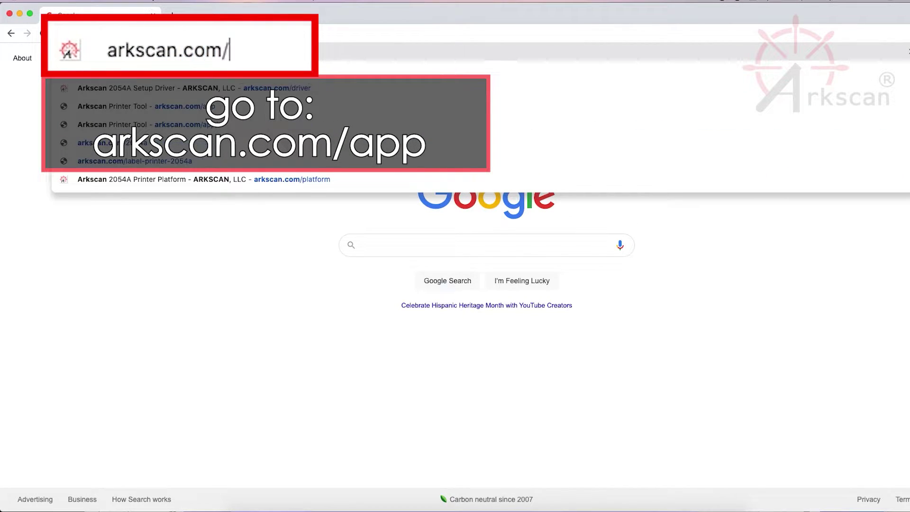
pyautogui.write('app')
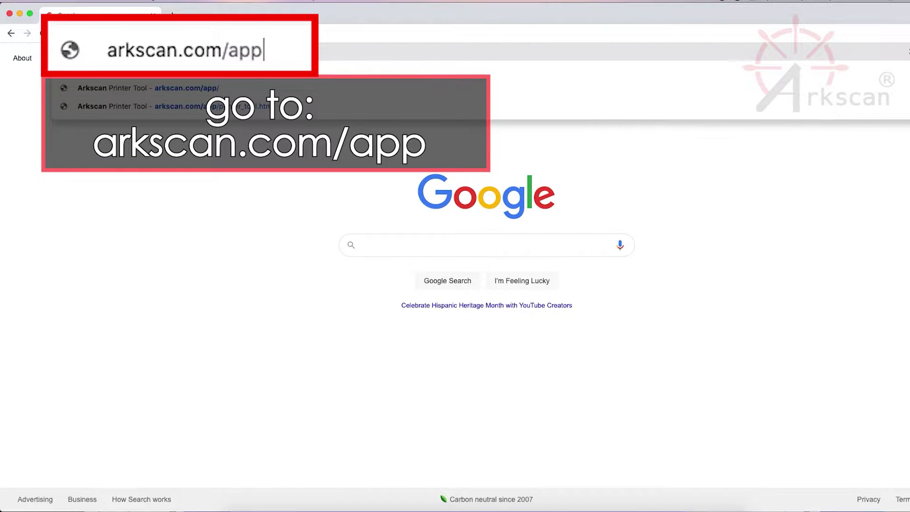
pyautogui.press('Return')
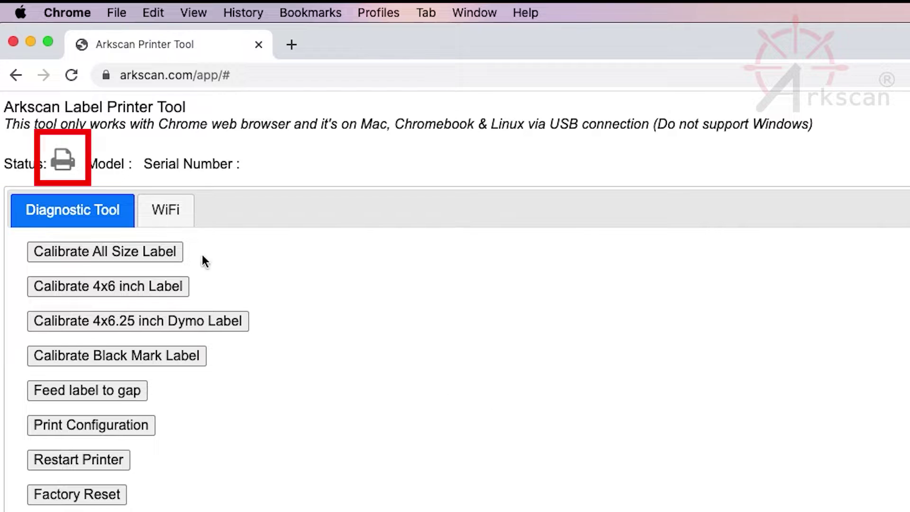
# Step: Connect the 2054K printer over USB via the device chooser
pyautogui.click(68, 161)
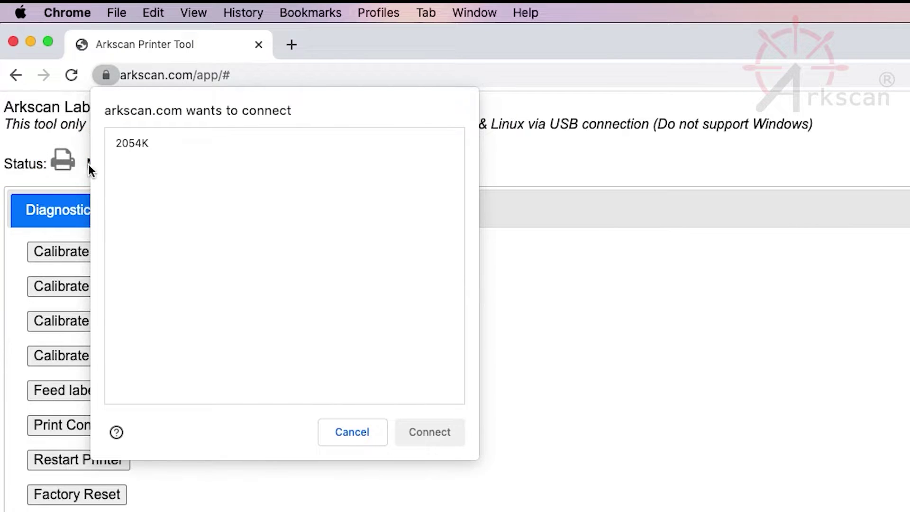
pyautogui.click(203, 146)
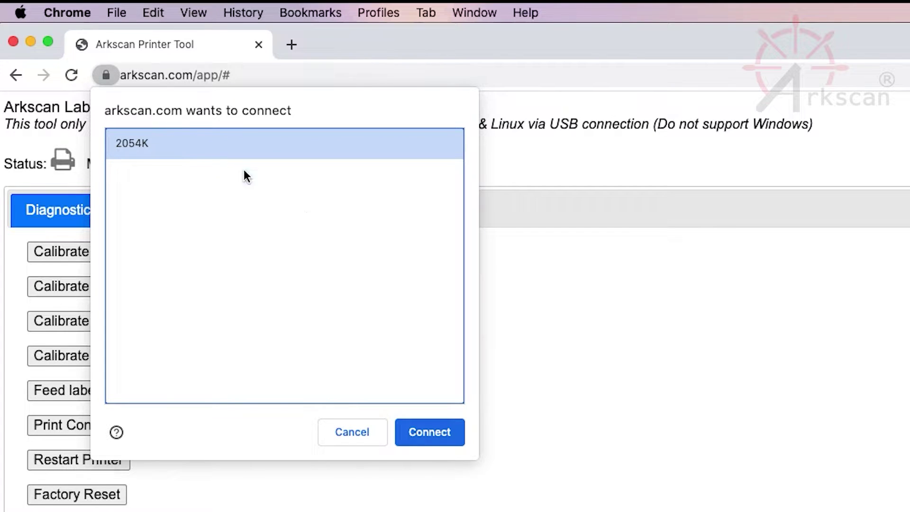
pyautogui.click(438, 437)
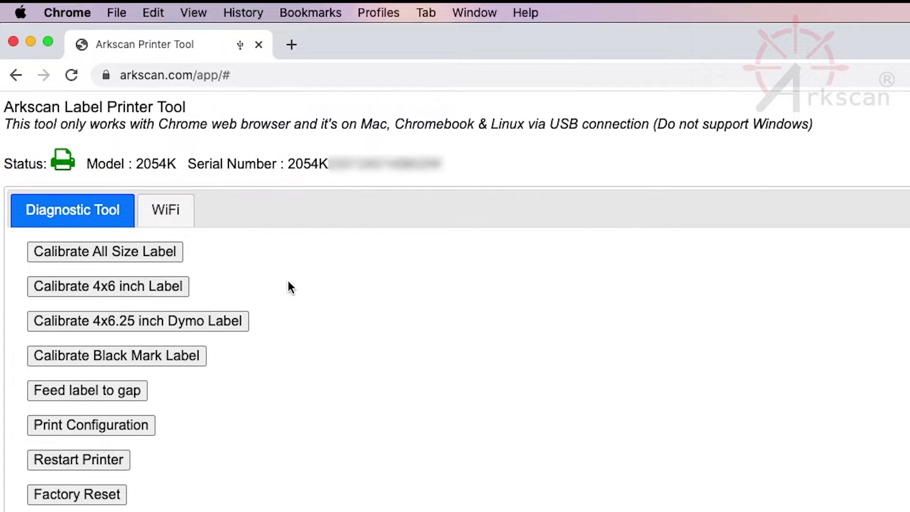
# Step: On the WiFi tab, check the printer's current network setting and scan for nearby networks
pyautogui.click(167, 215)
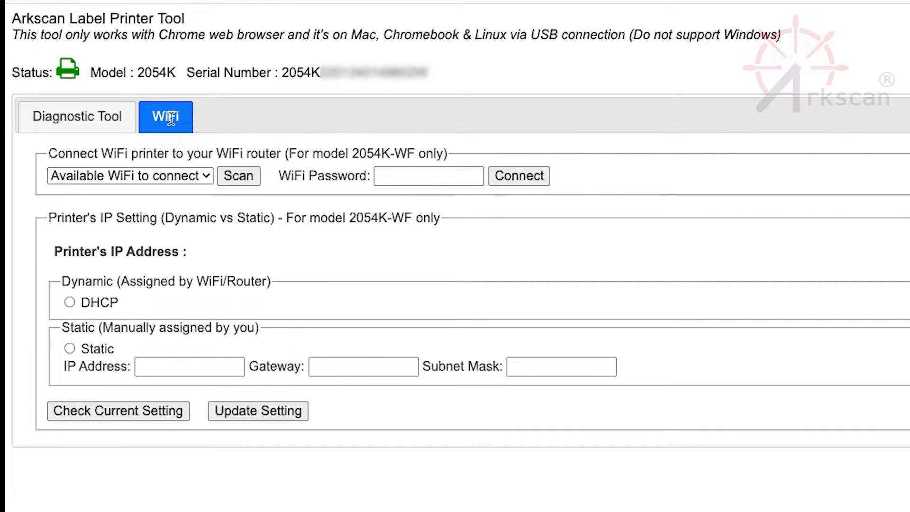
pyautogui.click(109, 417)
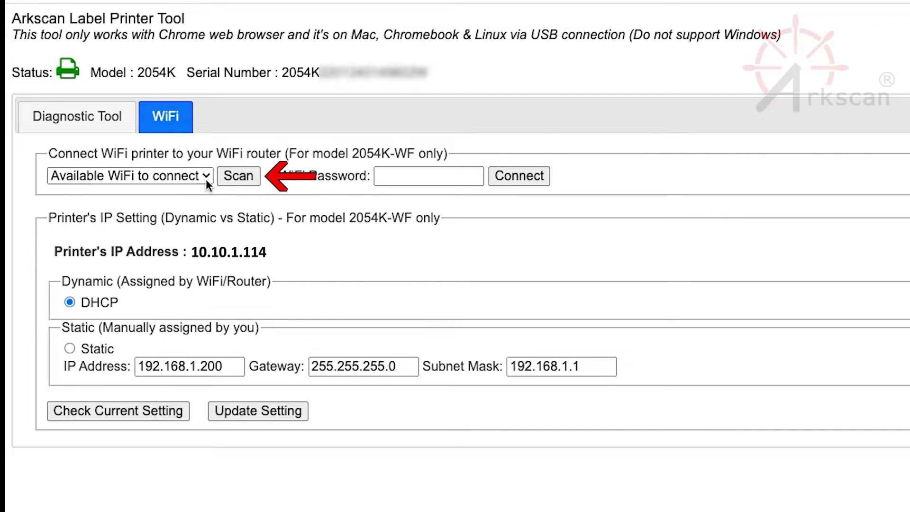
pyautogui.click(256, 177)
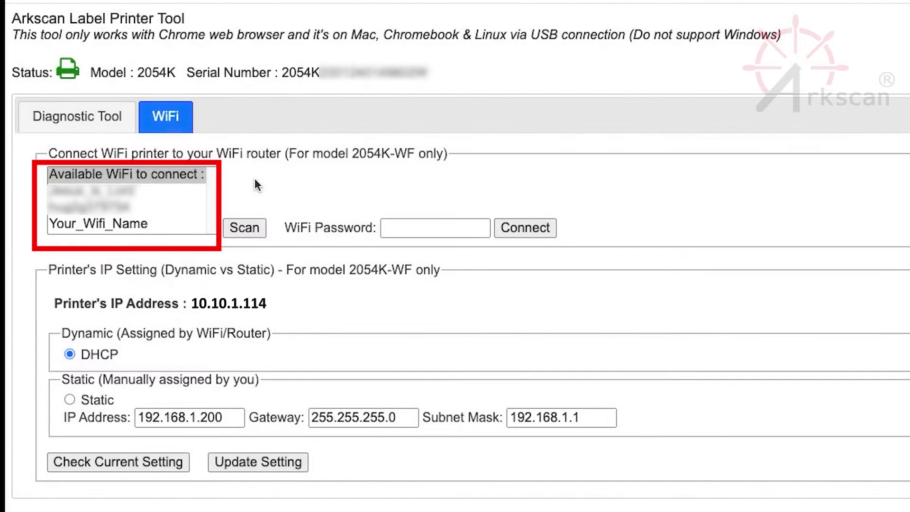
# Step: Join the printer to Your_Wifi_Name by entering the network password
pyautogui.click(154, 224)
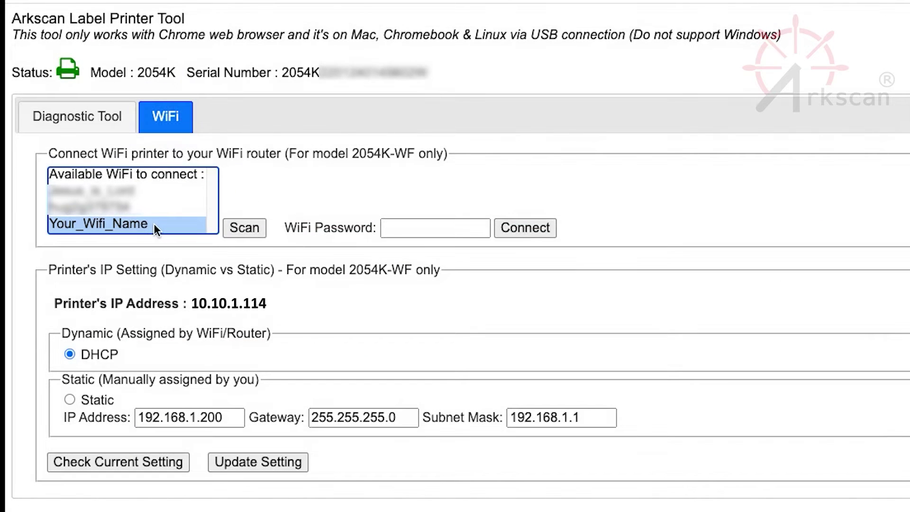
pyautogui.click(439, 227)
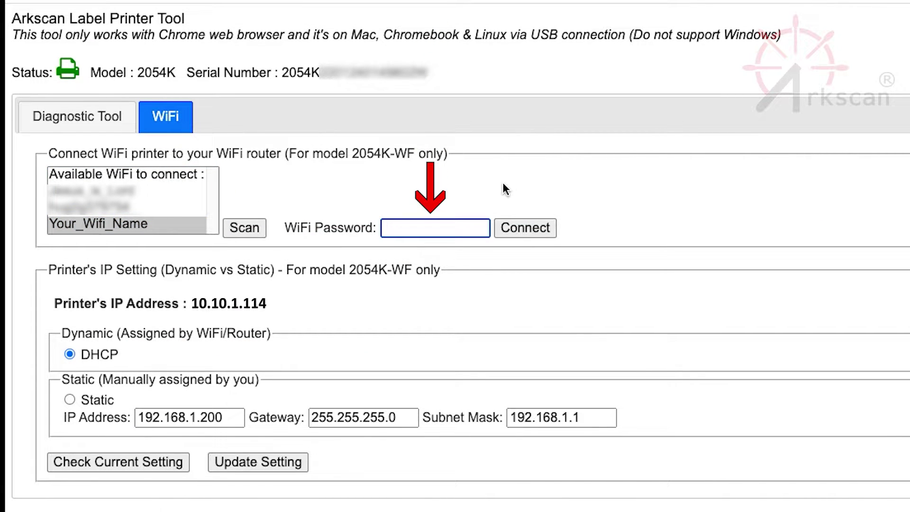
pyautogui.write('Password')
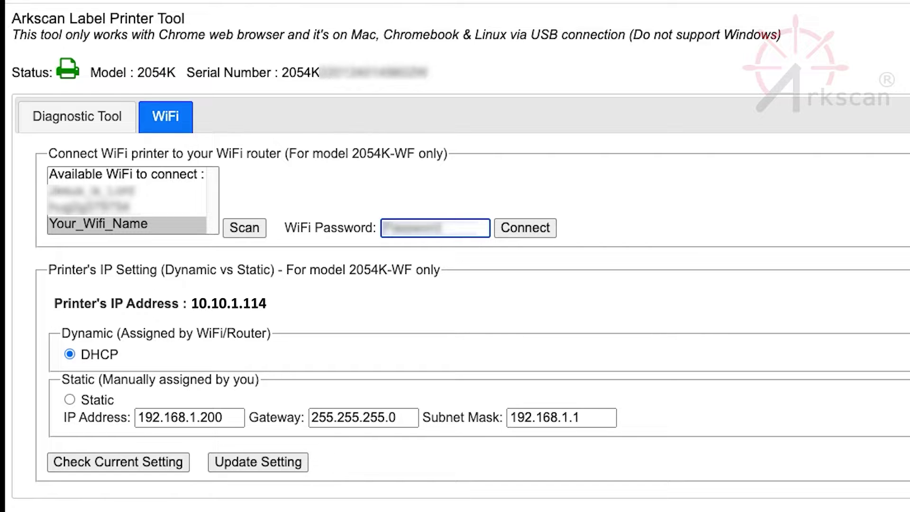
pyautogui.write('123')
pyautogui.click(521, 226)
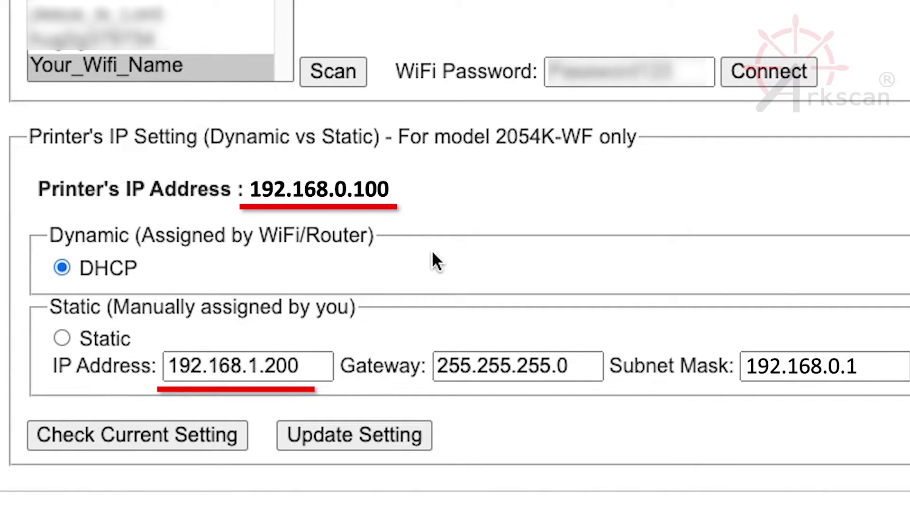
# Step: Set the printer to static IP 192.168.0.100, apply it, and read back the current setting
pyautogui.click(325, 365)
pyautogui.press('BackSpace')
pyautogui.press('BackSpace')
pyautogui.press('BackSpace')
pyautogui.press('BackSpace')
pyautogui.press('BackSpace')
pyautogui.press('BackSpace')
pyautogui.press('BackSpace')
pyautogui.press('BackSpace')
pyautogui.press('BackSpace')
pyautogui.press('BackSpace')
pyautogui.press('BackSpace')
pyautogui.press('BackSpace')
pyautogui.press('BackSpace')
pyautogui.write('192.168.0.100')
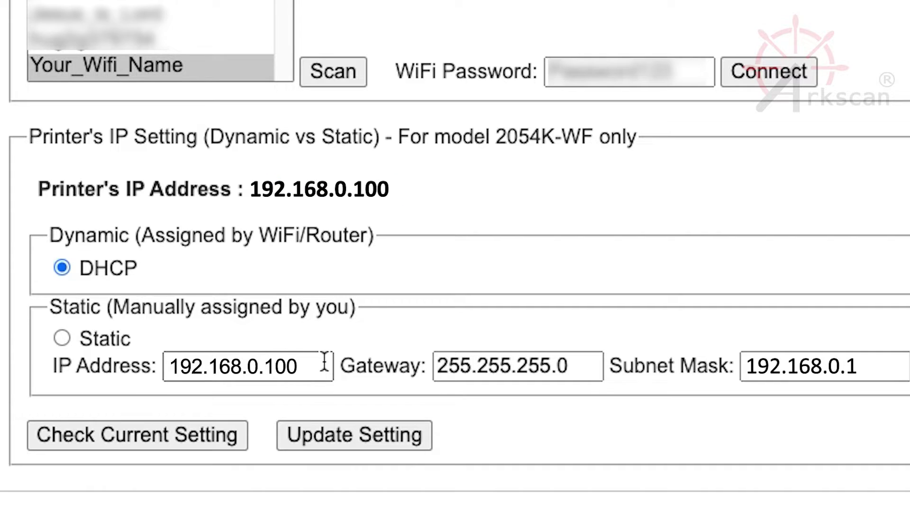
pyautogui.click(65, 338)
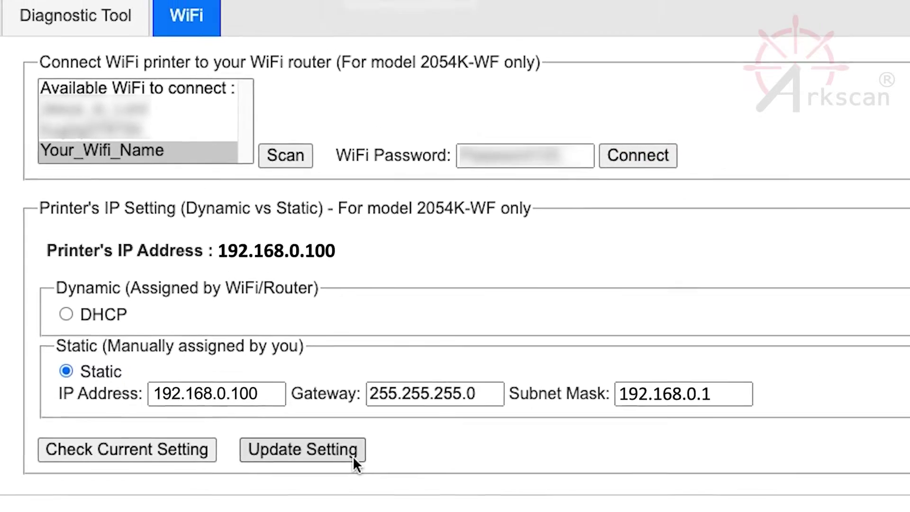
pyautogui.click(416, 443)
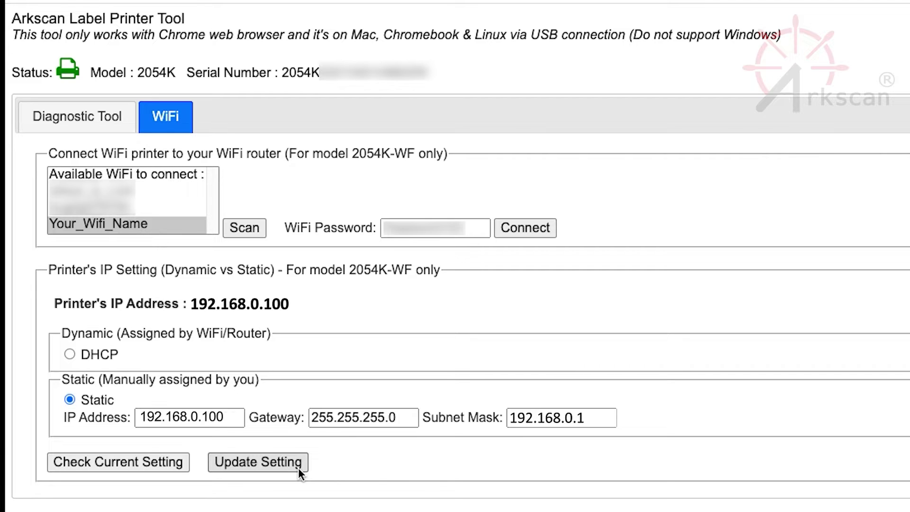
pyautogui.click(169, 468)
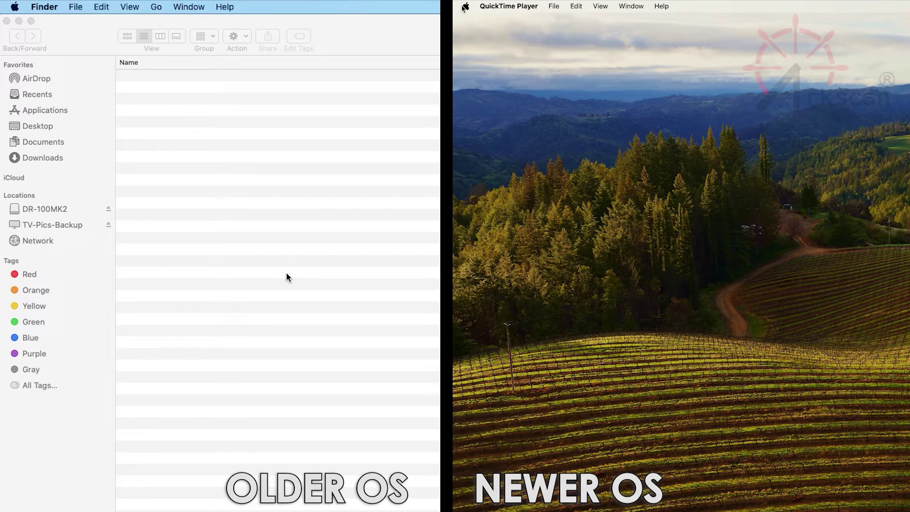
# Step: Open Printers & Scanners settings on both the newer and older macOS
pyautogui.click(477, 24)
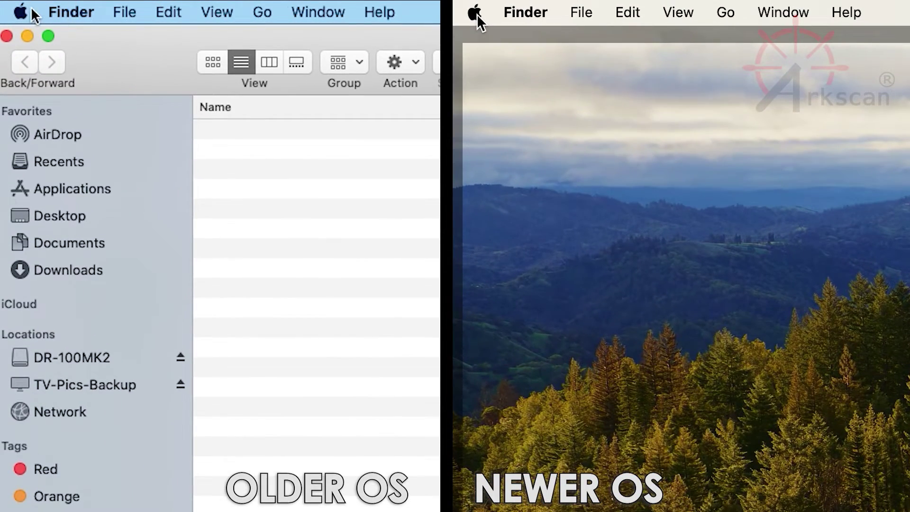
pyautogui.click(476, 16)
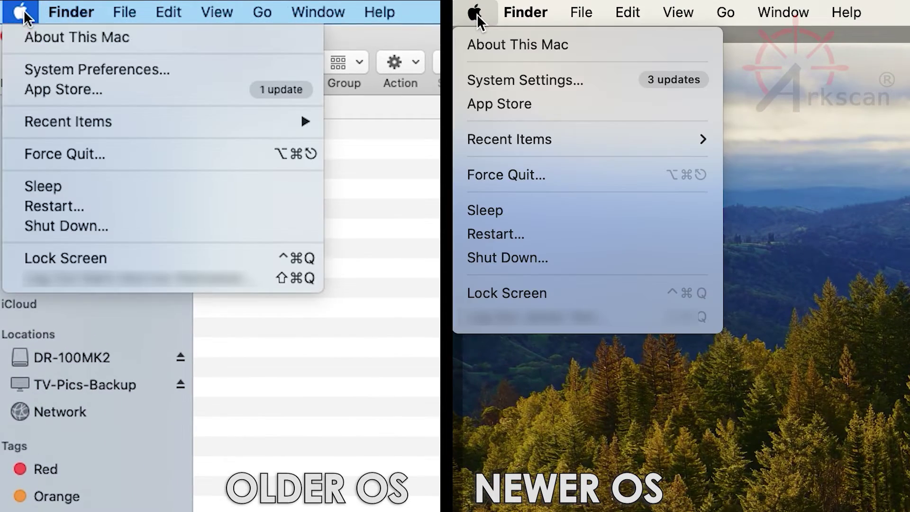
pyautogui.click(532, 78)
pyautogui.click(69, 71)
pyautogui.scroll(-5, 595, 143)
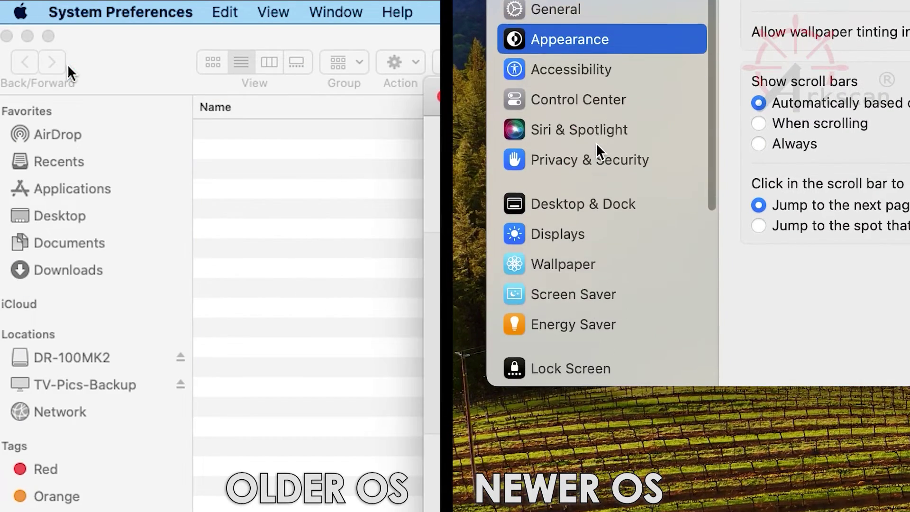
pyautogui.scroll(-5, 647, 254)
pyautogui.click(639, 362)
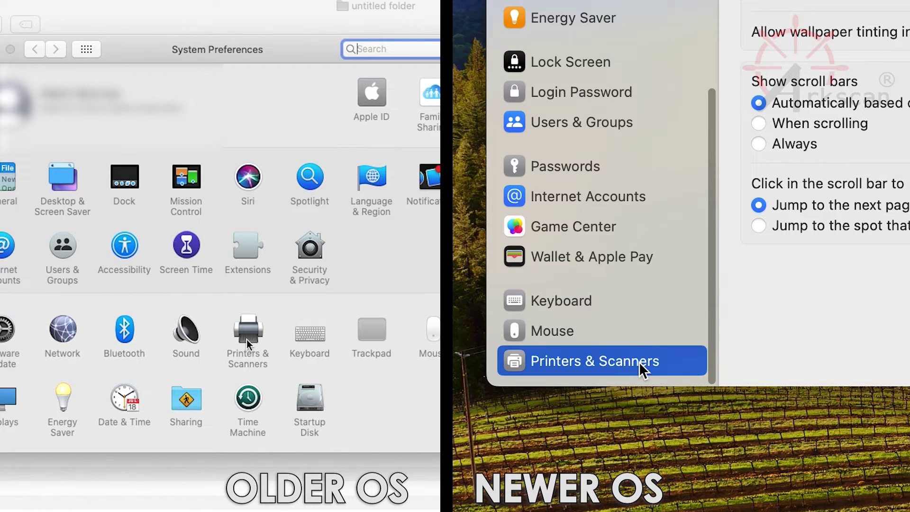
pyautogui.click(247, 344)
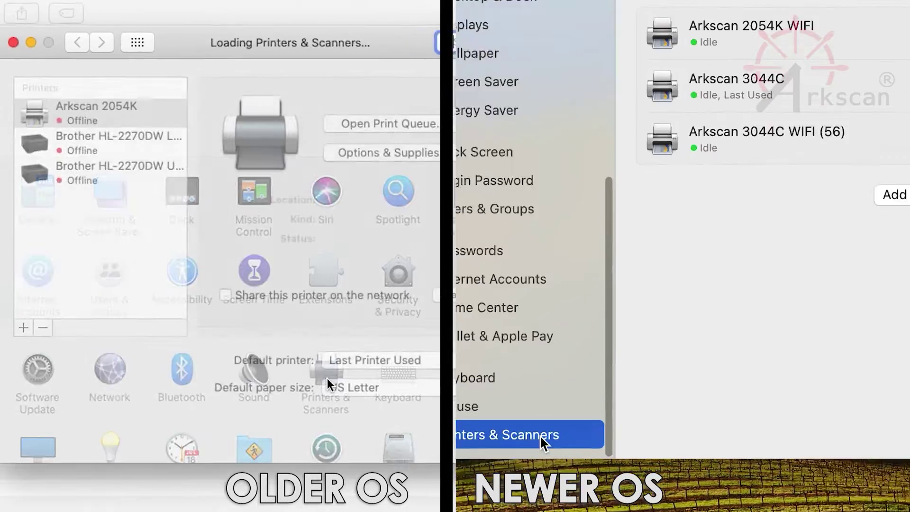
# Step: Remove the Arkscan 3044C WIFI (56) and Arkscan 2054K printer entries
pyautogui.click(202, 128)
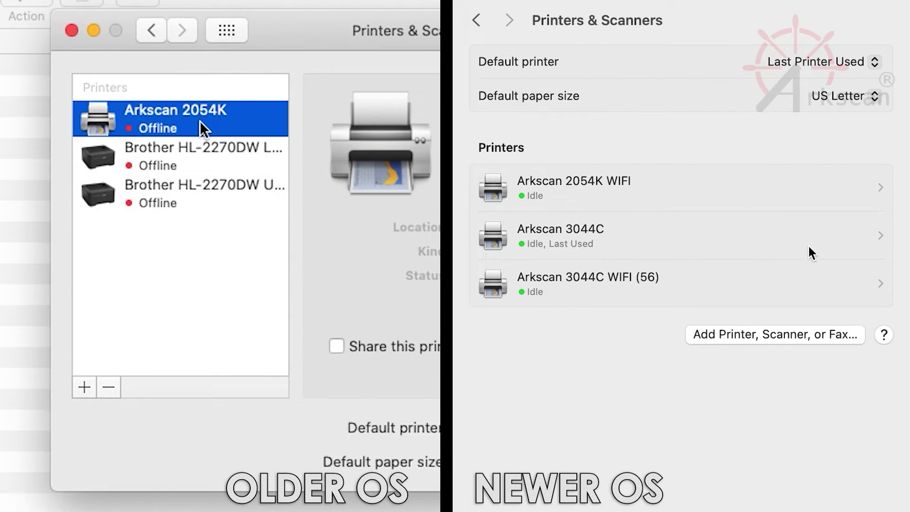
pyautogui.click(827, 282)
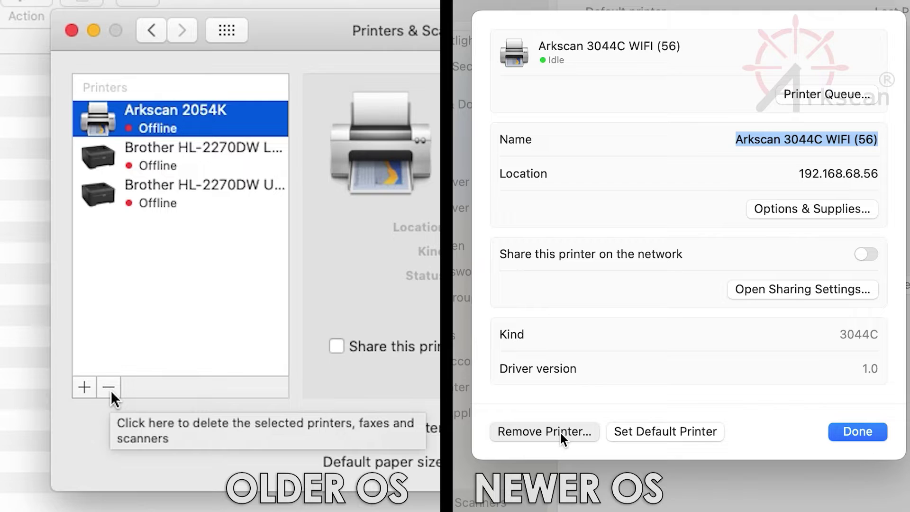
pyautogui.click(559, 432)
pyautogui.click(109, 388)
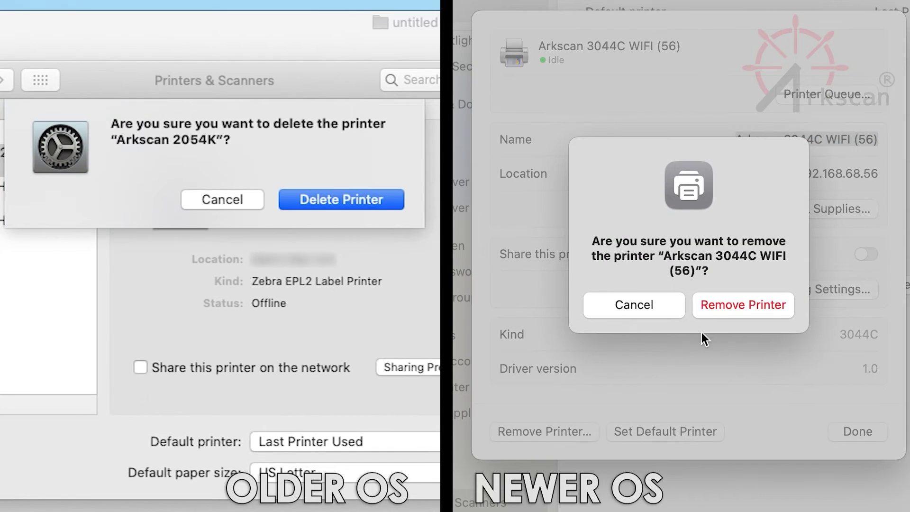
pyautogui.click(746, 305)
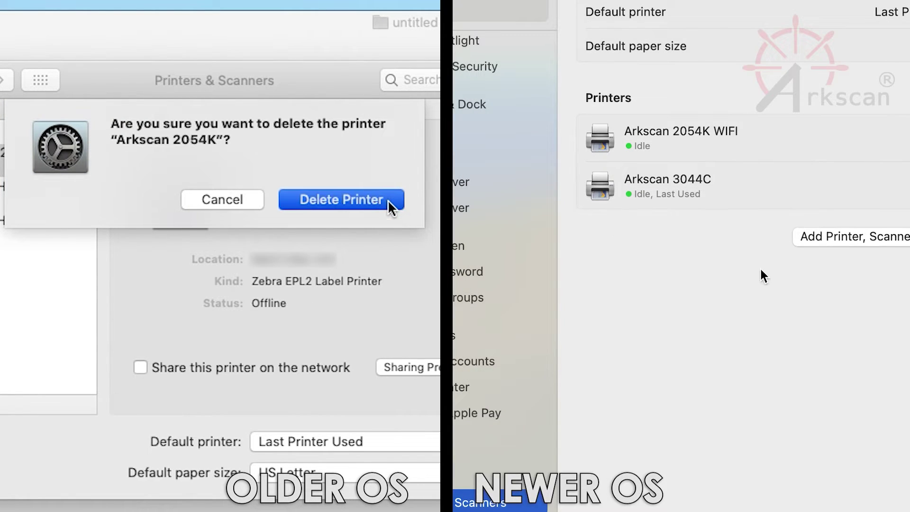
pyautogui.click(387, 200)
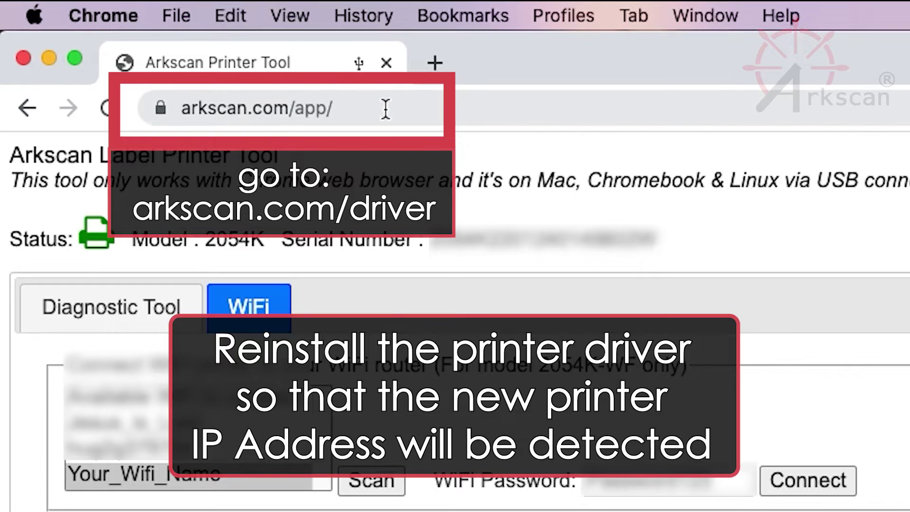
# Step: Replace app/ with driver in the URL to load arkscan.com/driver
pyautogui.click(386, 109)
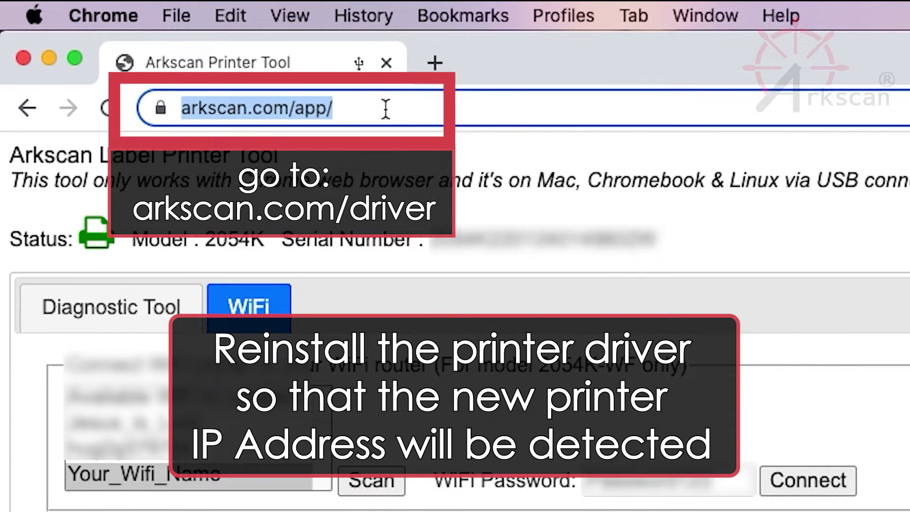
pyautogui.moveTo(386, 109); pyautogui.dragTo(355, 109)
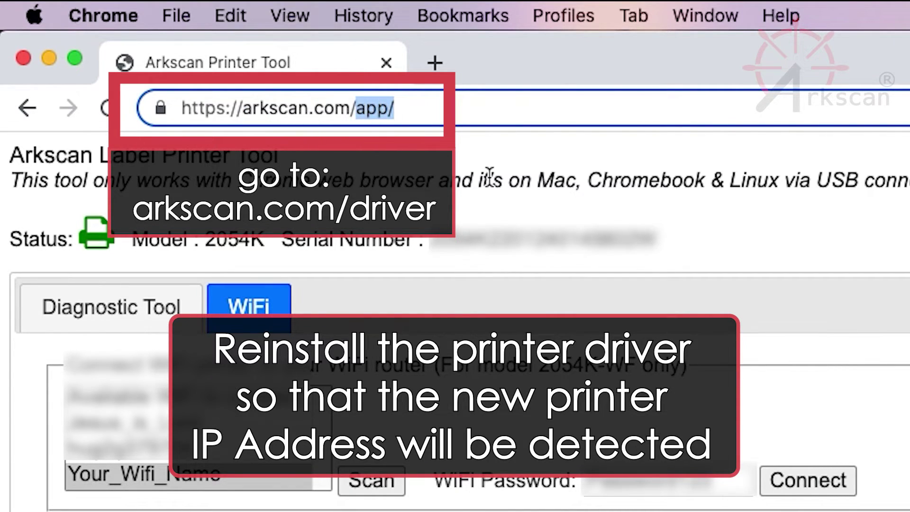
pyautogui.write('driver')
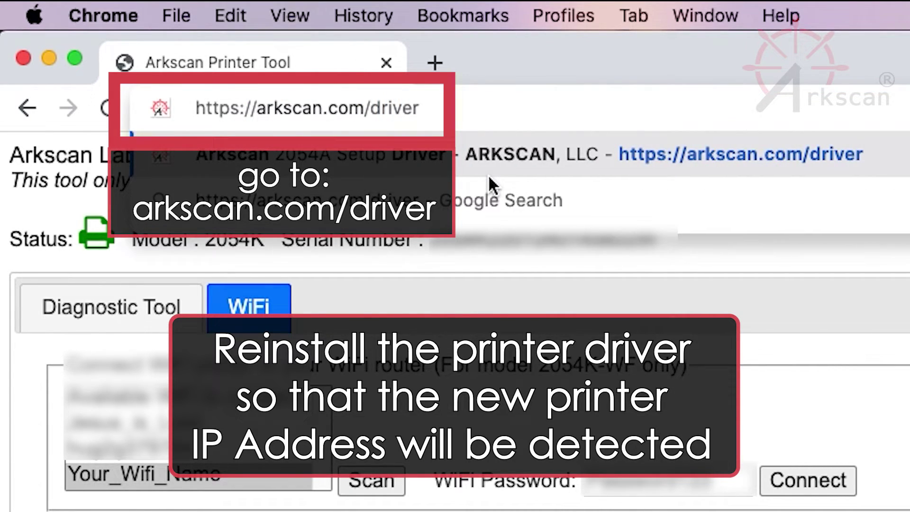
pyautogui.press('Return')
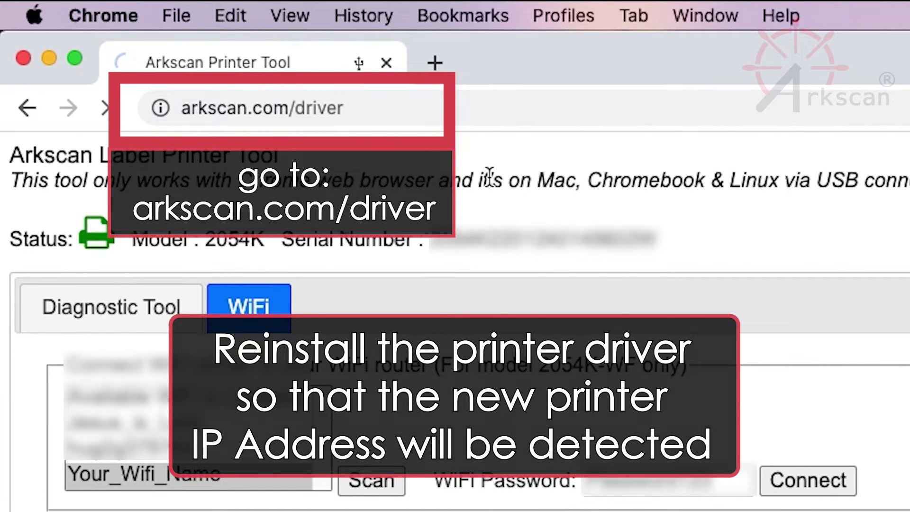